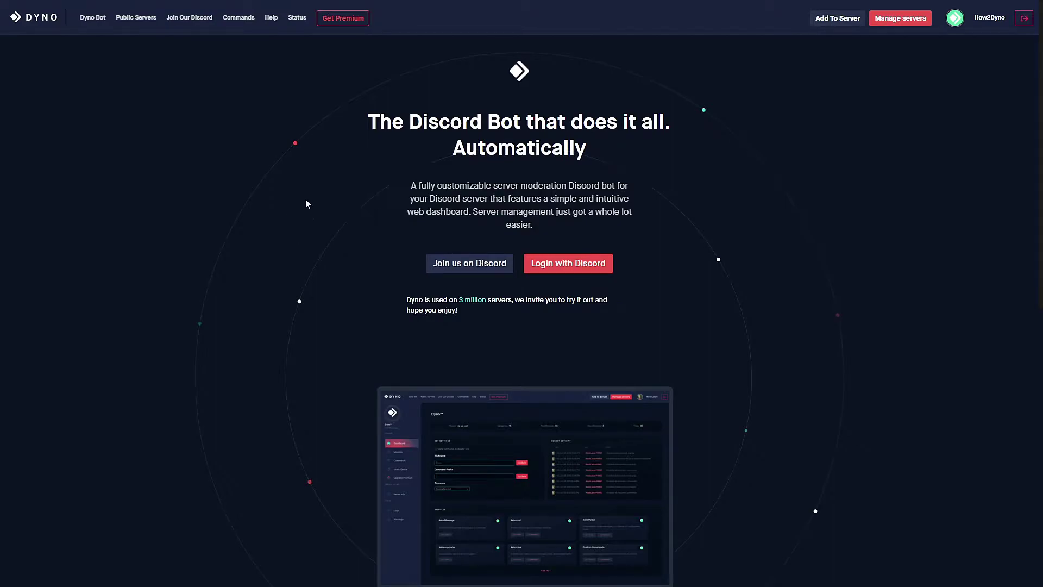
Step: Go from the server list to How2Dyno Premium's Modules page and open the Moderation module
click(899, 22)
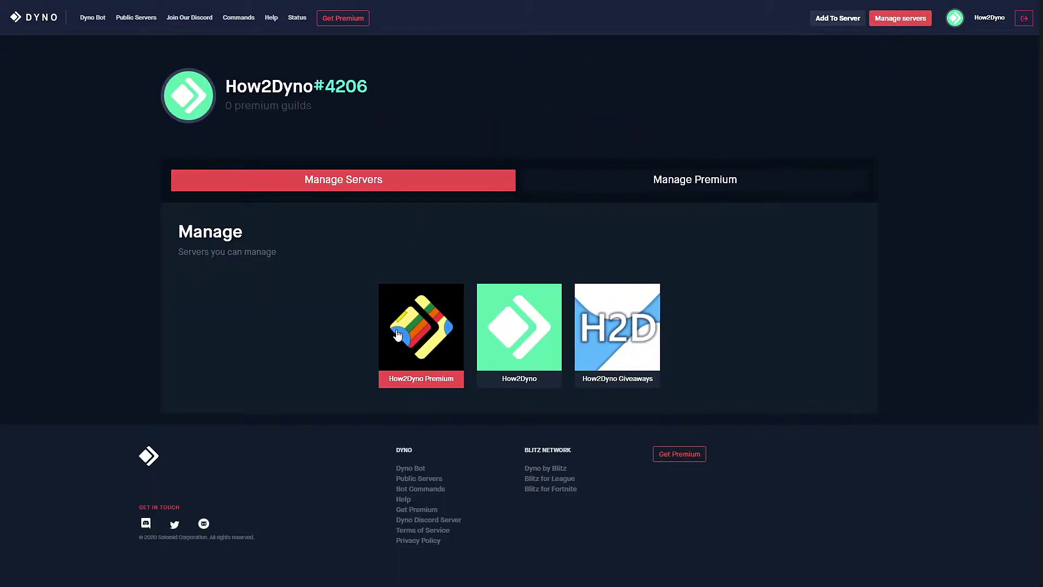
click(440, 362)
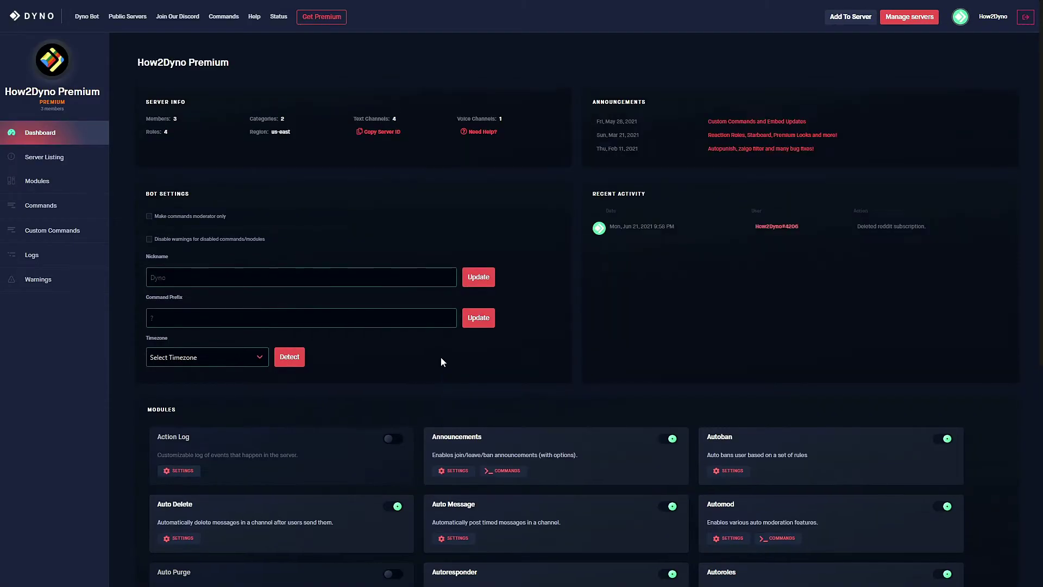
click(77, 190)
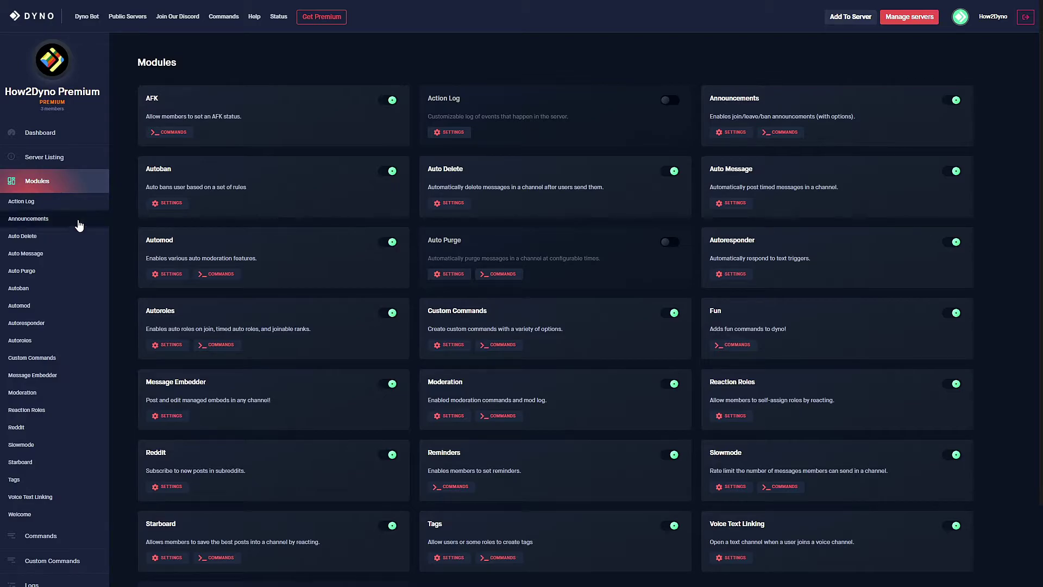
click(63, 390)
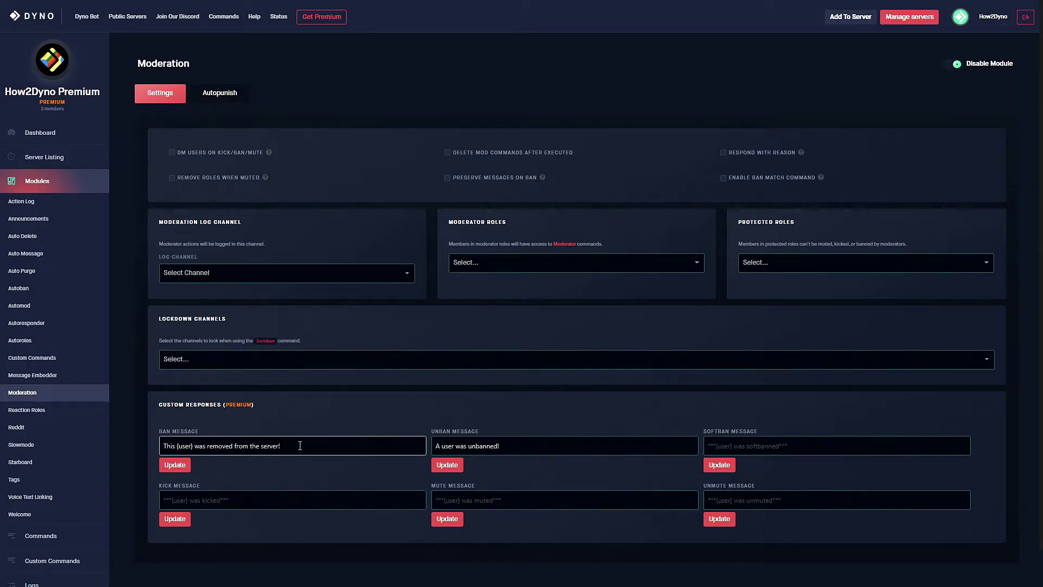
Step: Select the existing Ban Message text under Custom Responses and delete it
drag(300, 446, 165, 438)
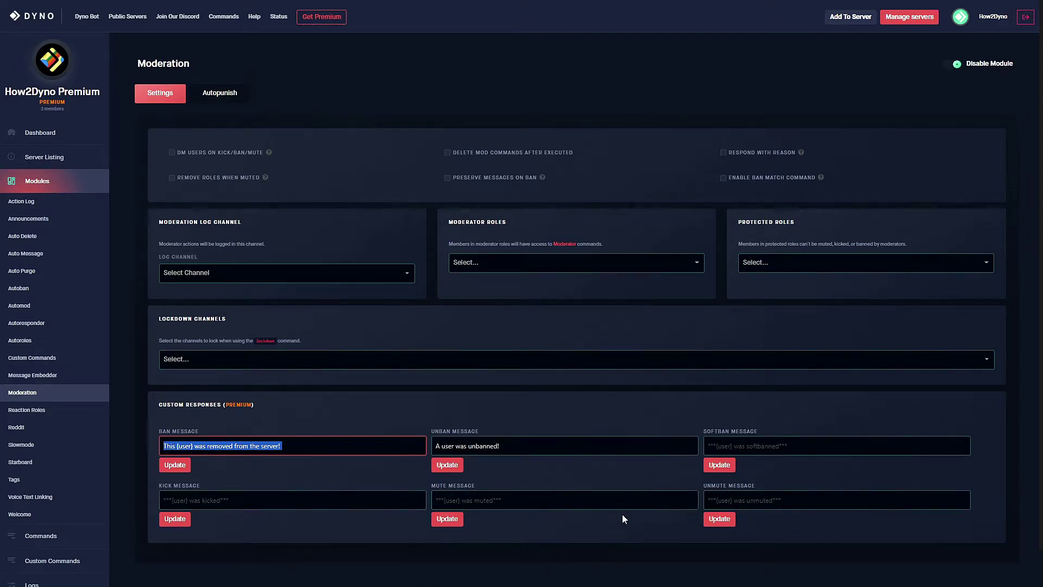
click(300, 418)
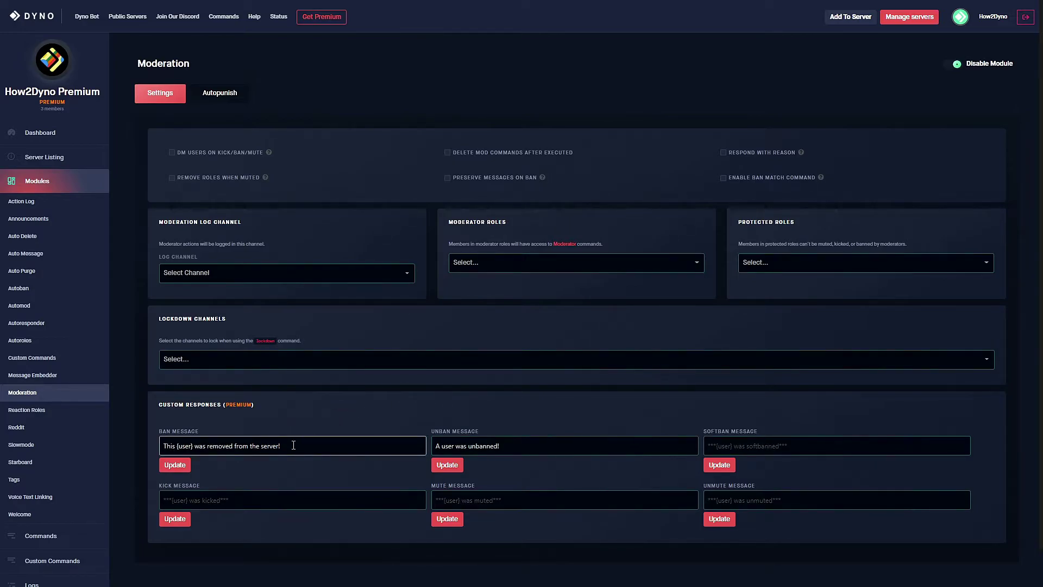
drag(293, 445, 154, 429)
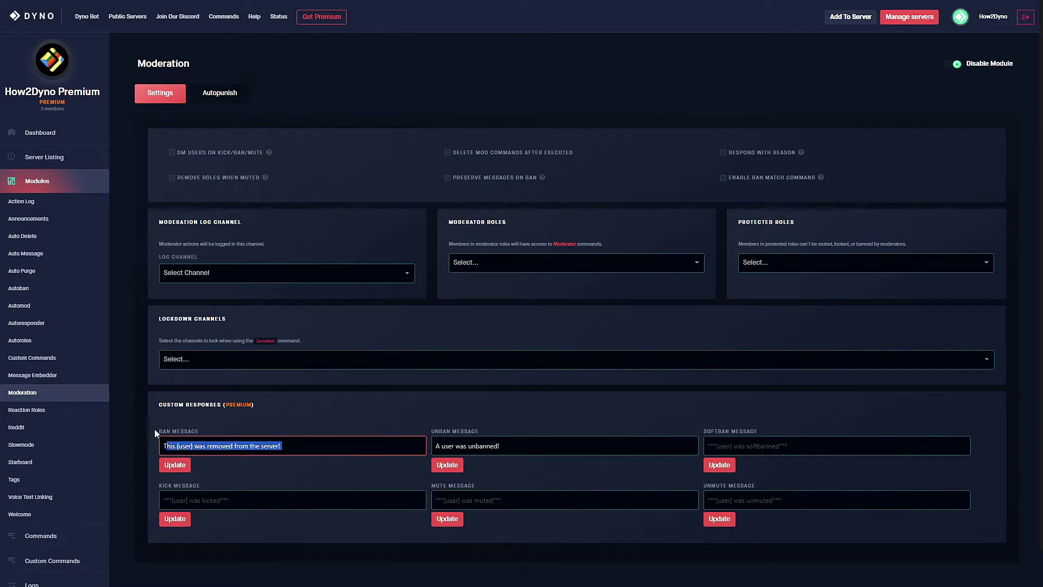
key(BackSpace)
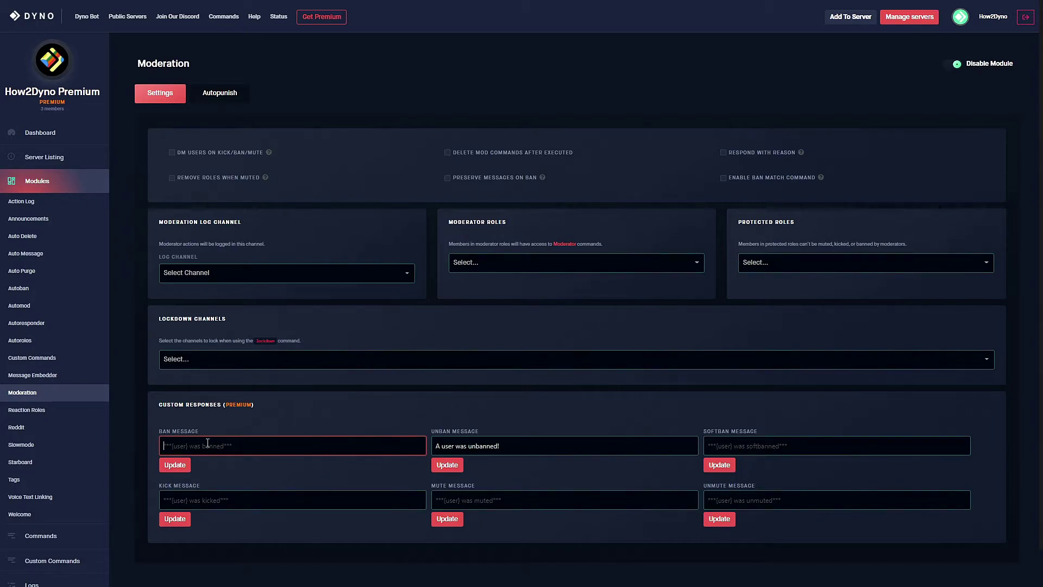
Step: Set the Ban Message to "{user} has met Dyno's hammer!"
text({u)
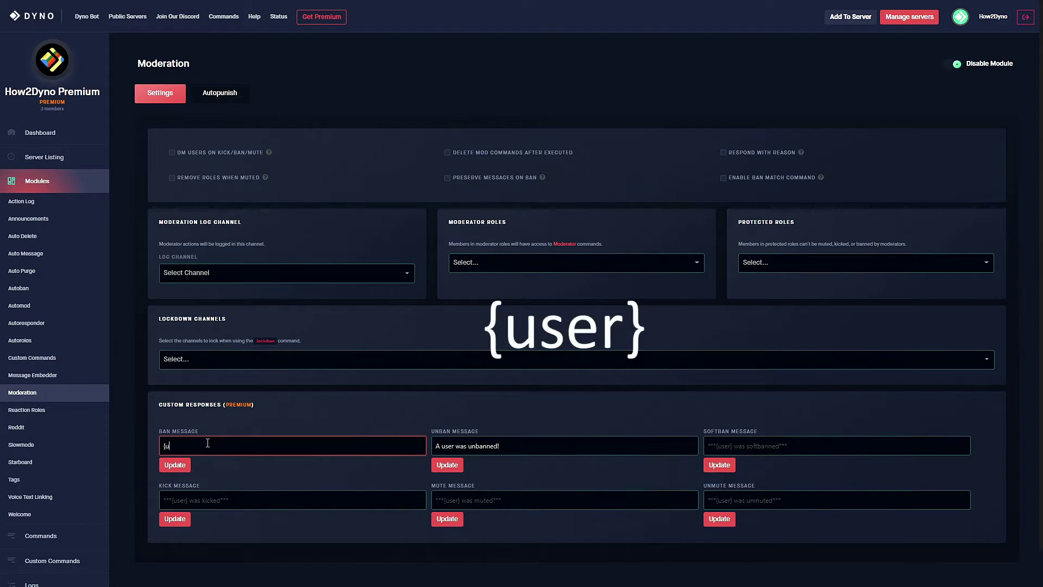
text(ser)
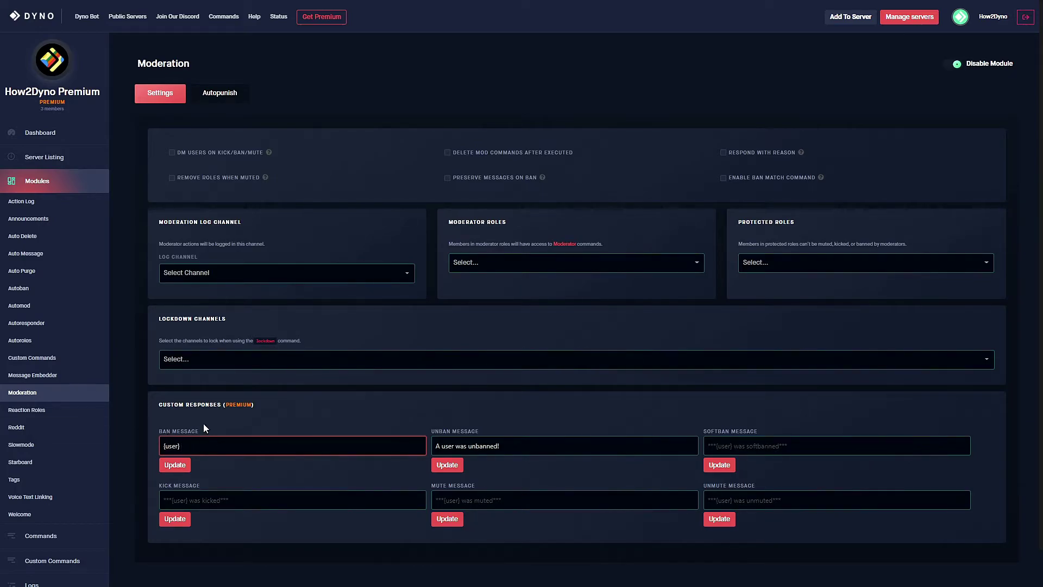
key(shift+Left)
key(shift+Left)
key(shift+Left)
key(shift+Left)
key(shift+Left)
key(shift+Left)
key(BackSpace)
text({user} has met Dyno's hammer!)
Step: Replace the Unban Message with "{user} has been brought back from the dead!" and start the Softban Message with {user}
key(Tab)
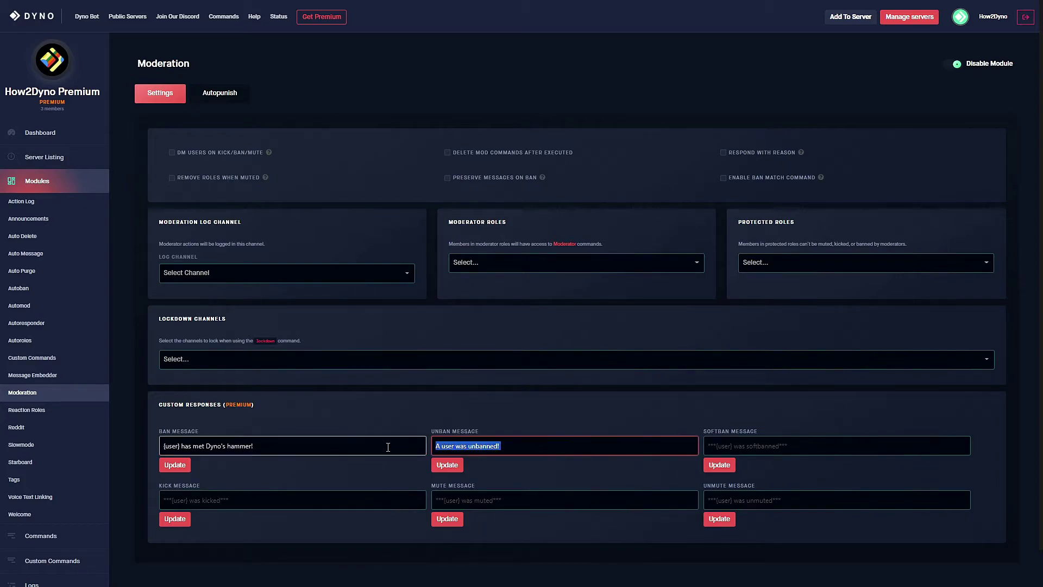
key(BackSpace)
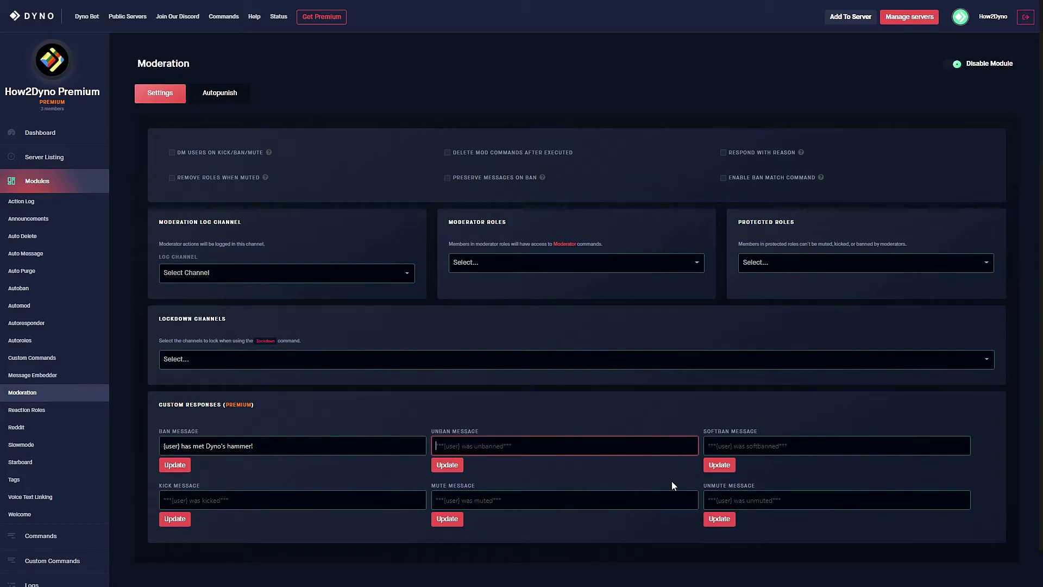
text({user} has been brought back from the dead!)
click(761, 437)
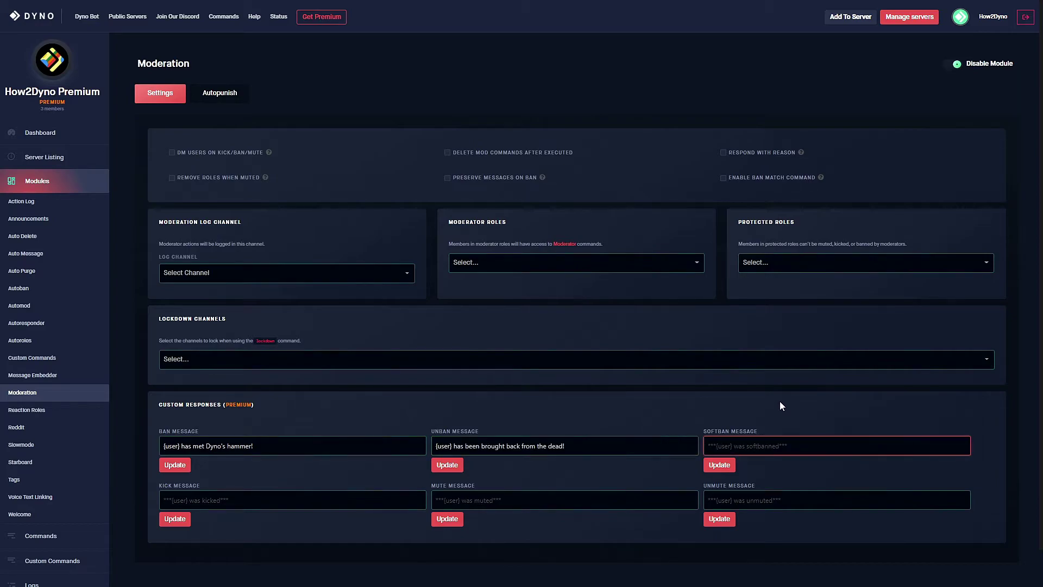
text({user})
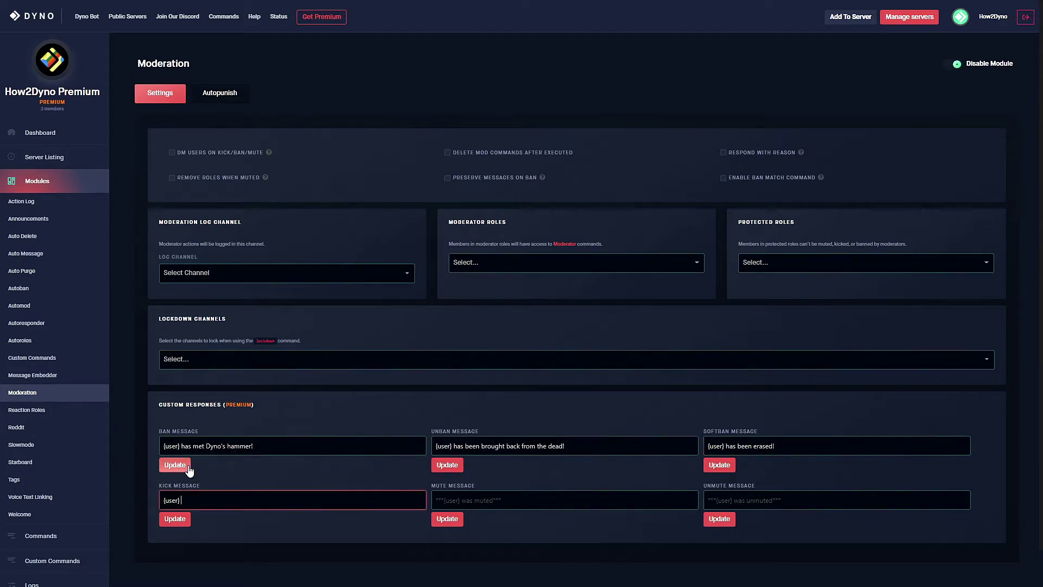
Step: Save the Ban, Unban and Softban responses, then set and save the Kick response "has been removed."
click(175, 465)
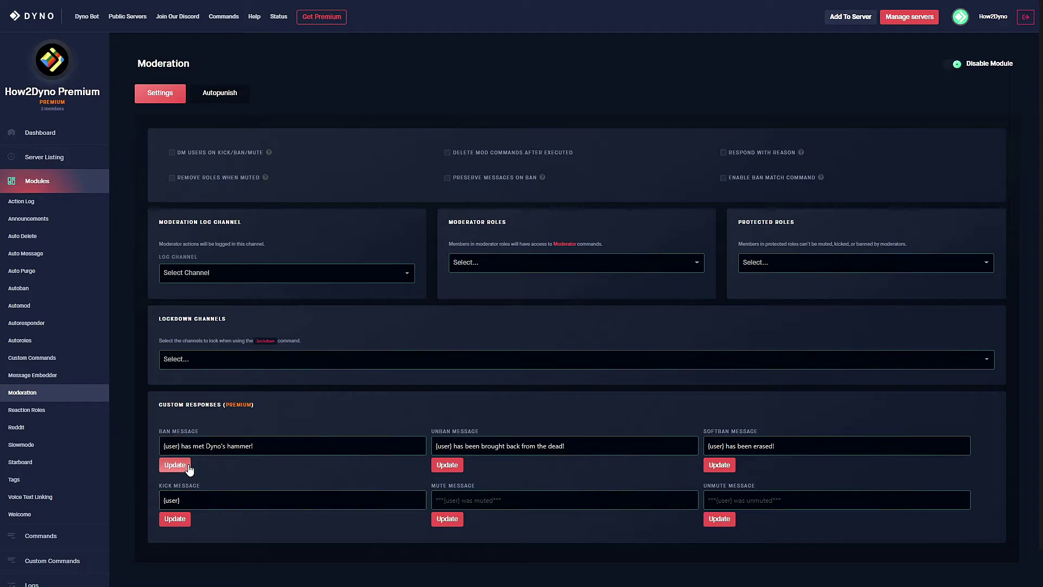
click(446, 465)
click(723, 465)
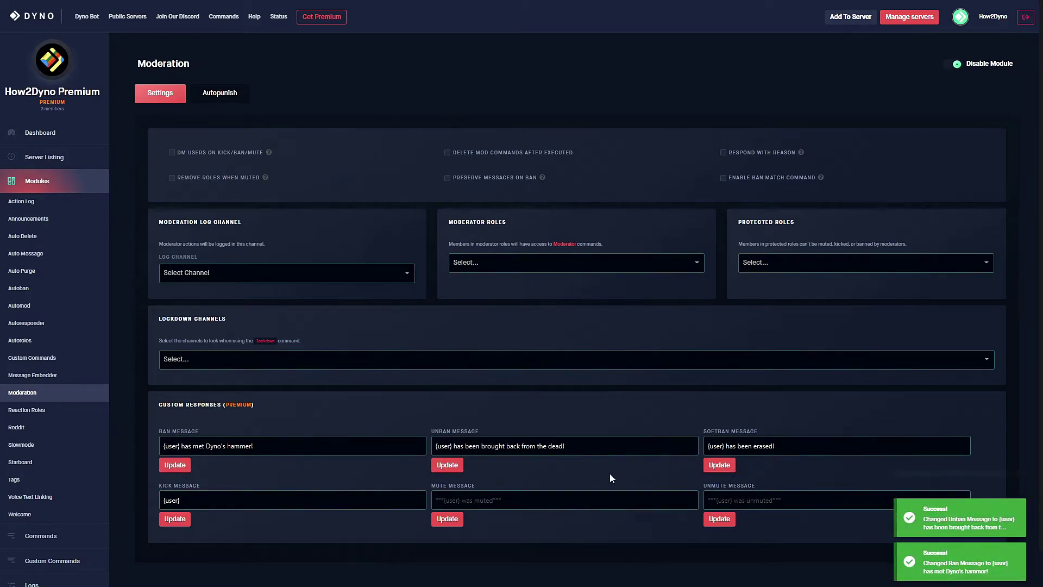
click(286, 502)
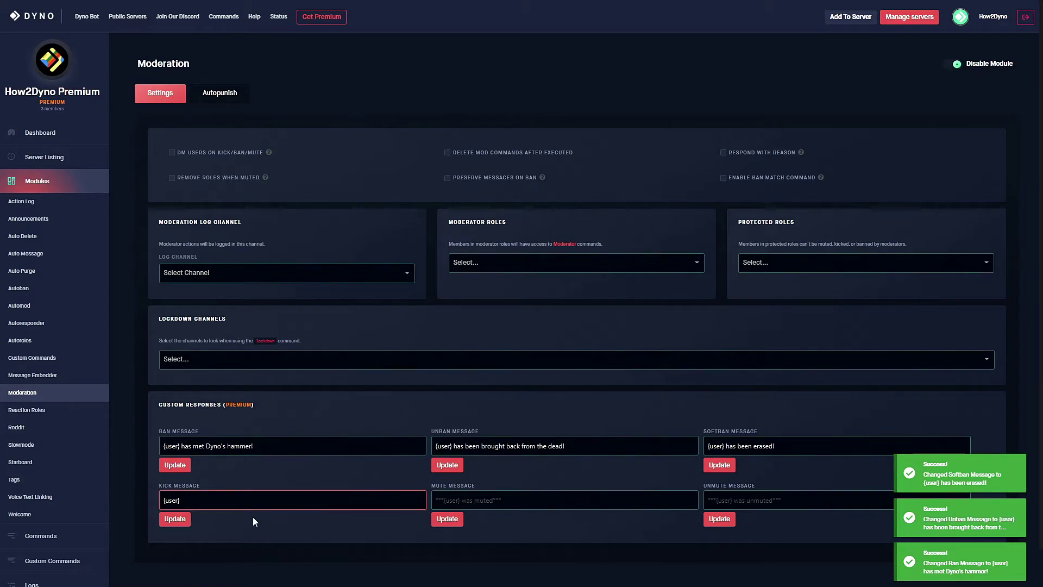
text(has been)
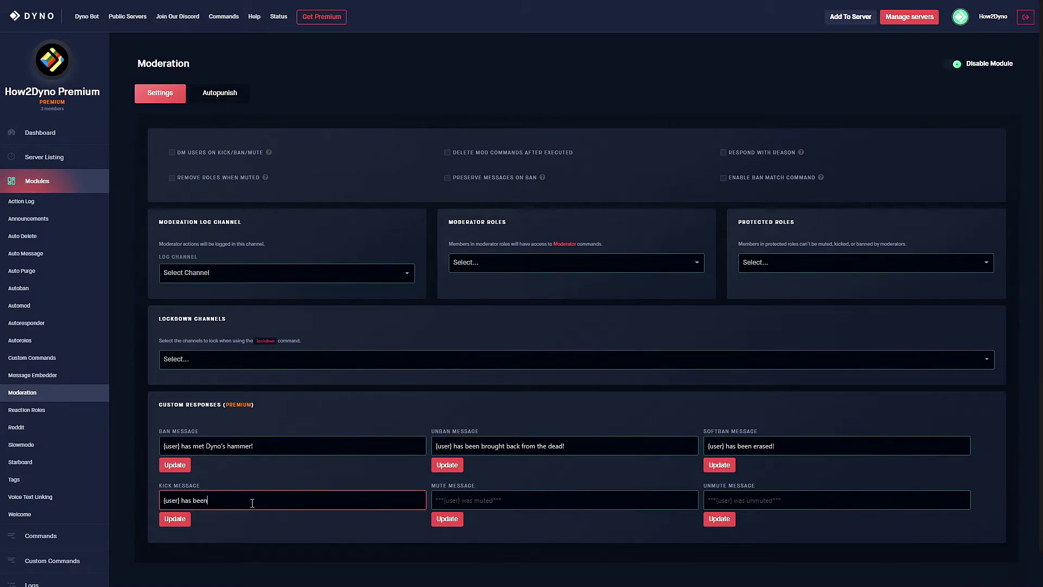
text( removed.)
click(175, 519)
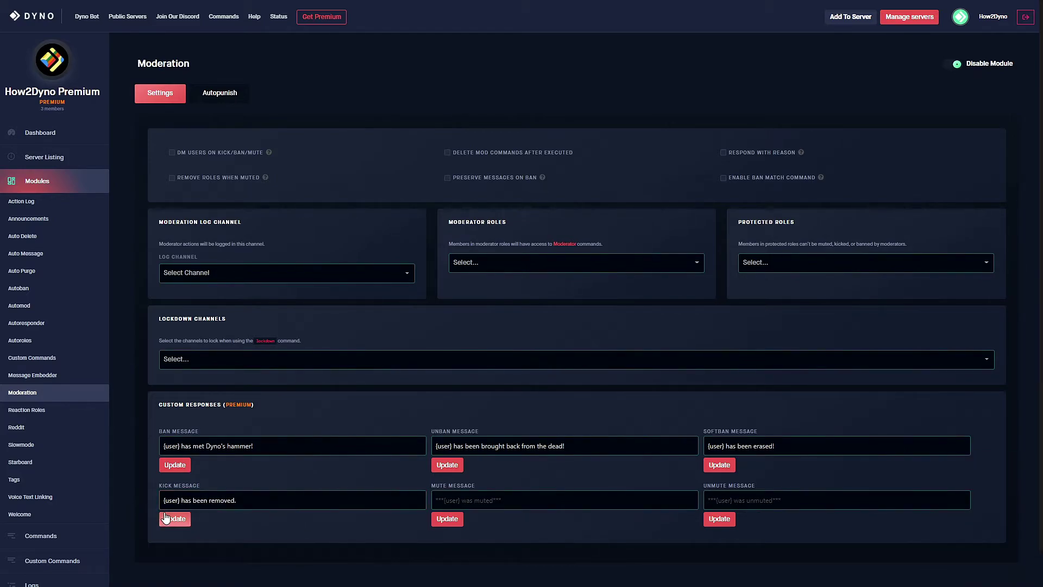
Step: Set and save Mute "{user} has been silenced!" and Unmute "{user} has been unsilenced!" responses
text({user} has been silenced!)
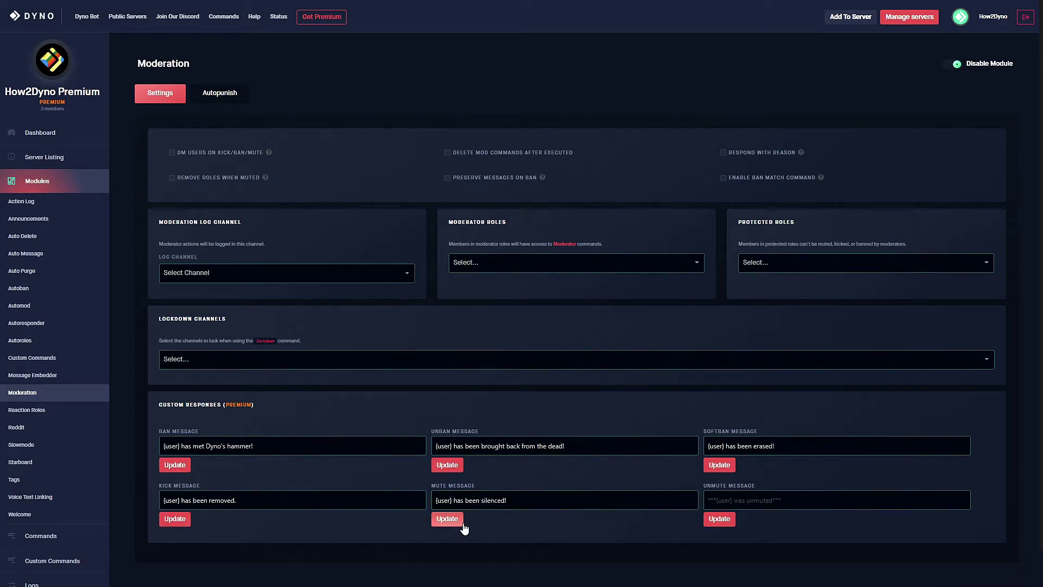
click(456, 521)
click(817, 501)
text({user})
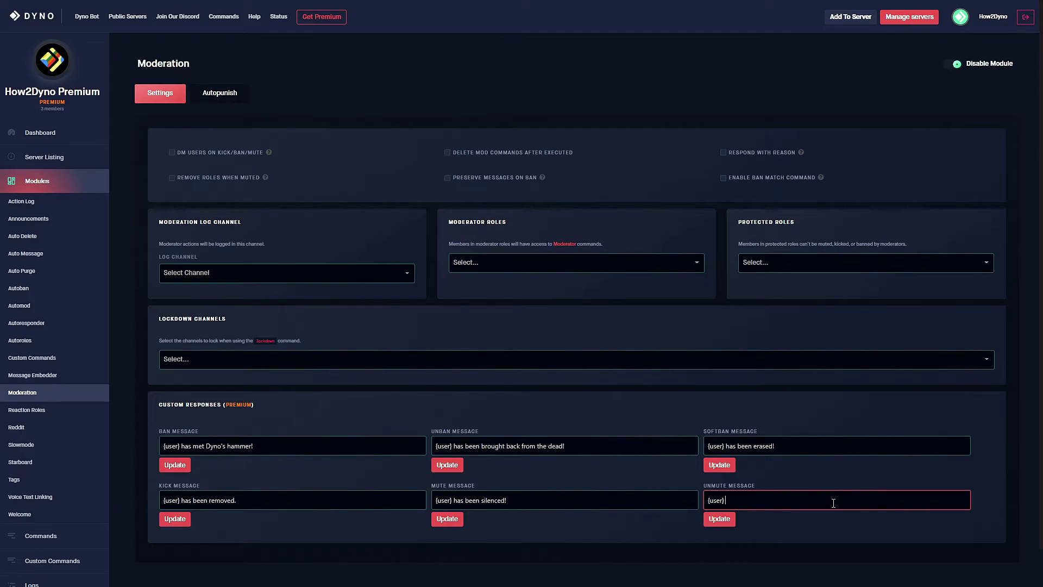
text( has been unsilenced!)
click(722, 520)
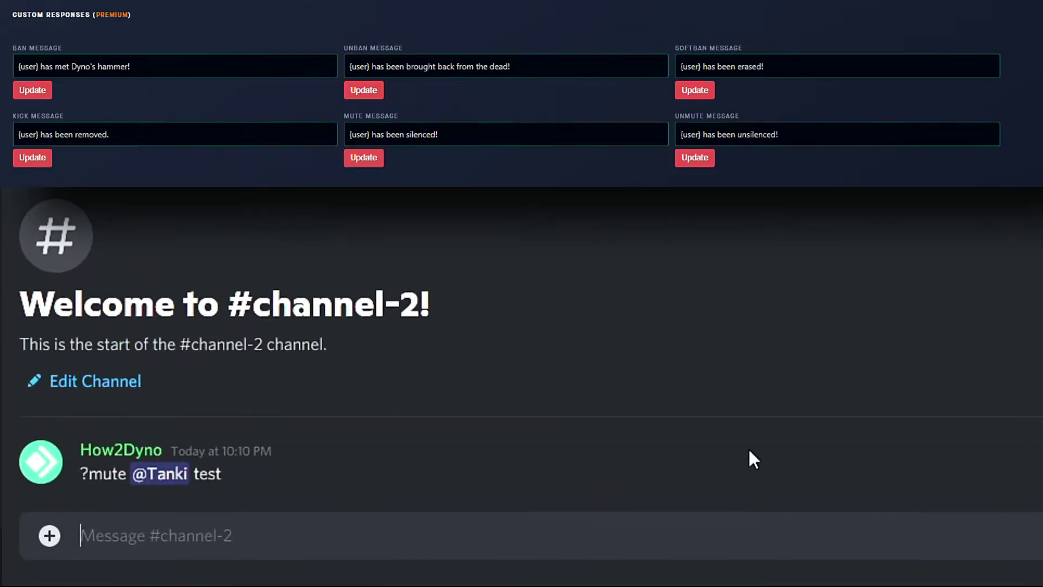
text(?unmute @Tanki)
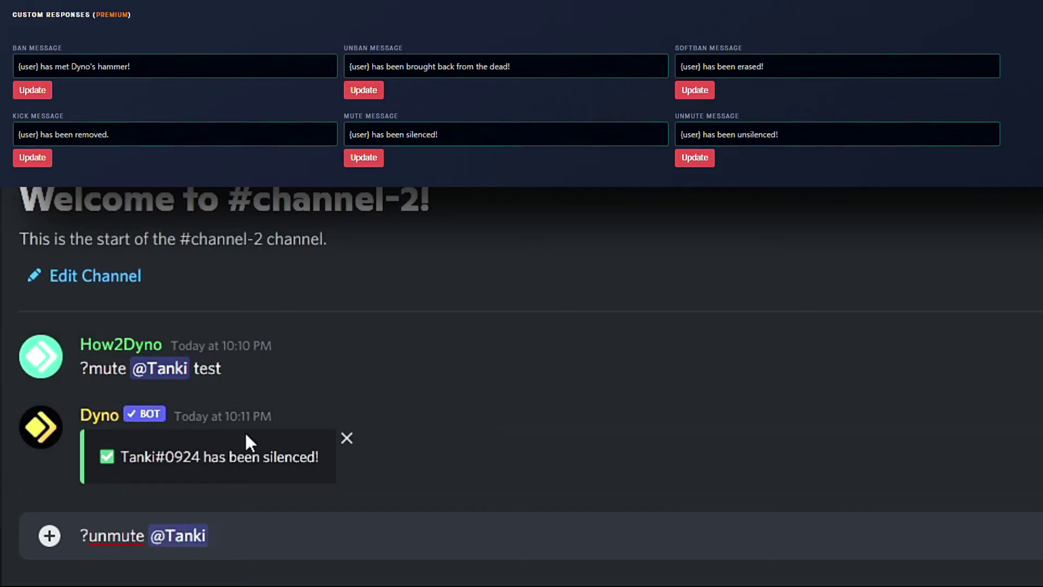
key(Return)
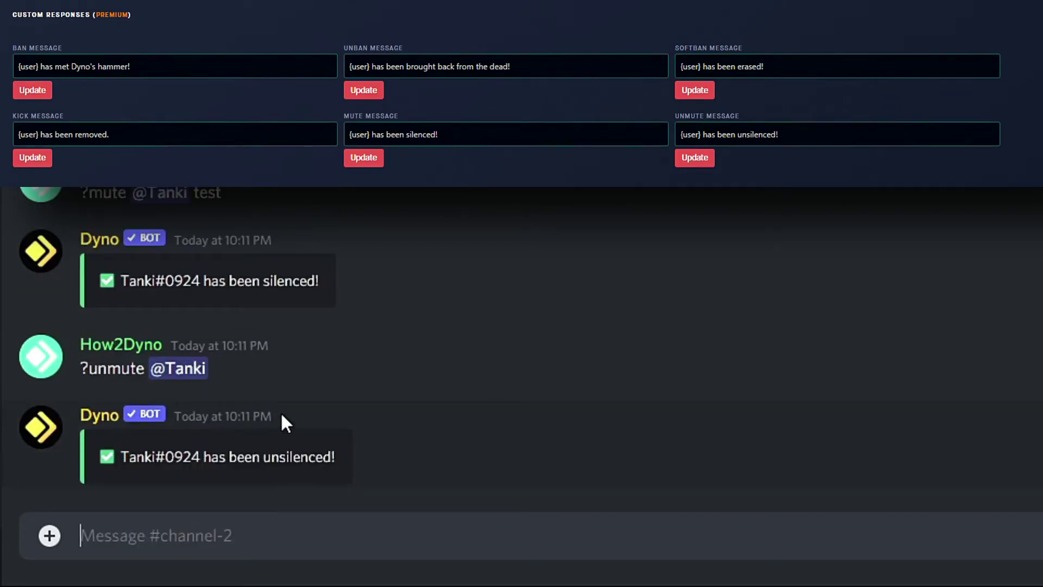
text(?softban @Tanki)
key(Return)
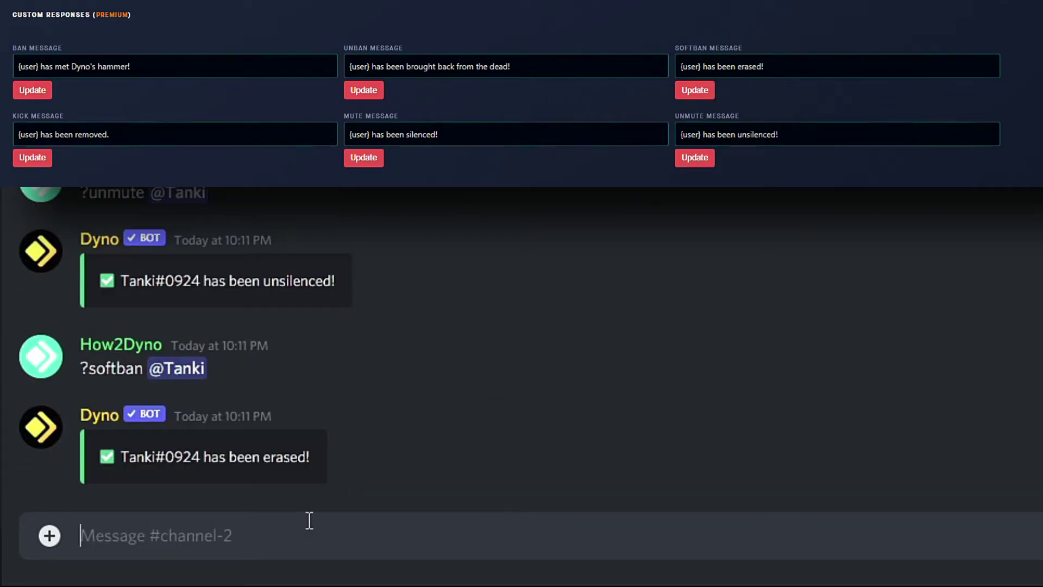
text(?ban @Tanki)
key(Return)
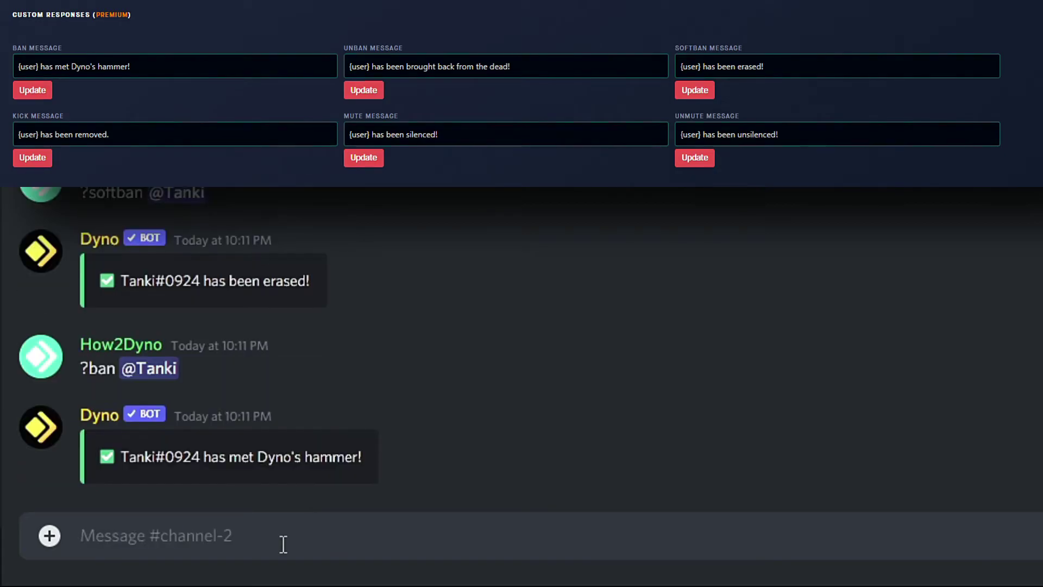
text(?unban 793903791069331476)
key(Return)
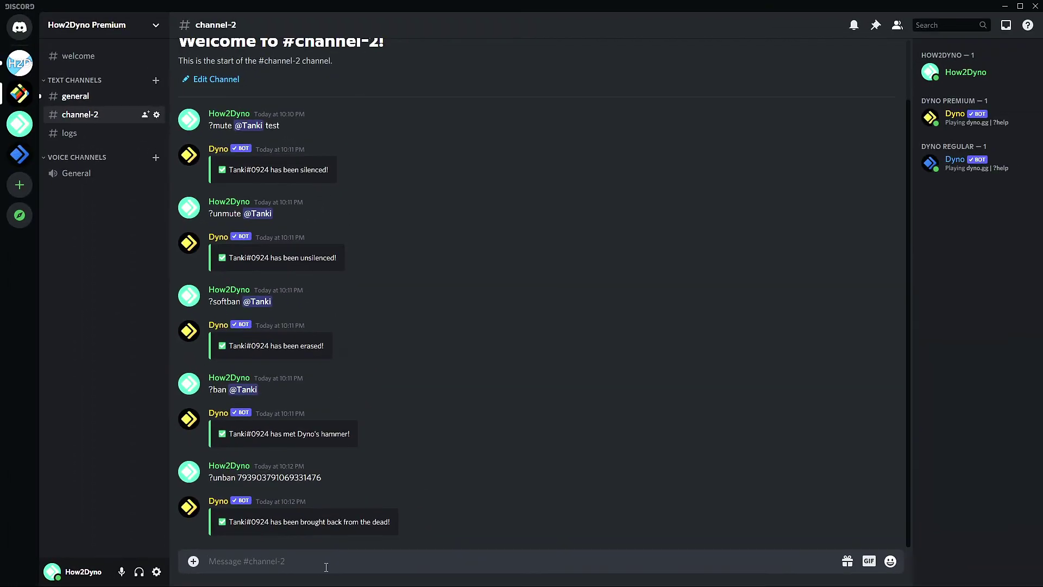
mouse_move(277, 513)
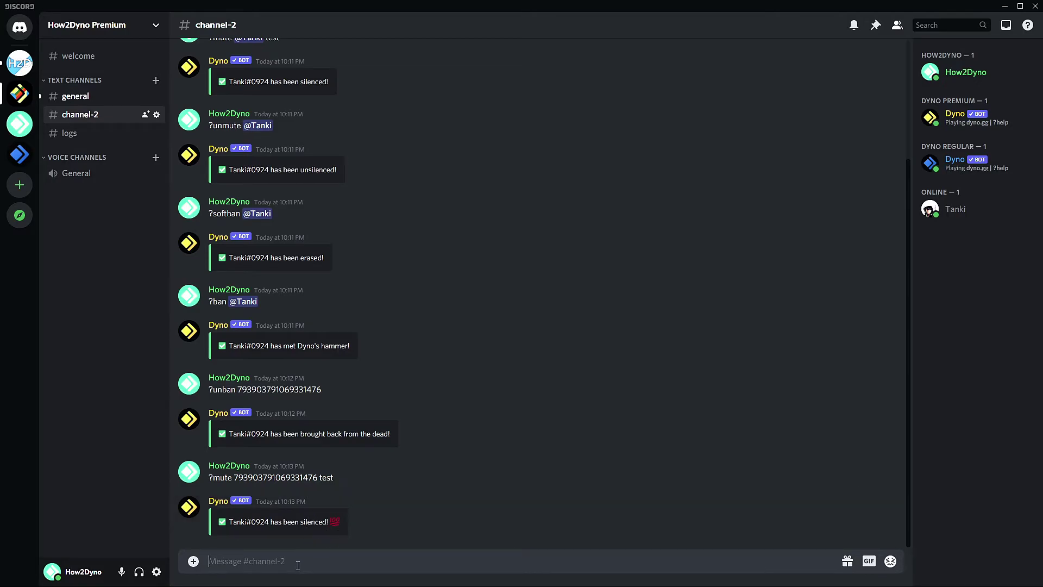
Step: Insert the 100 emoji into the message box, then delete it again
click(890, 561)
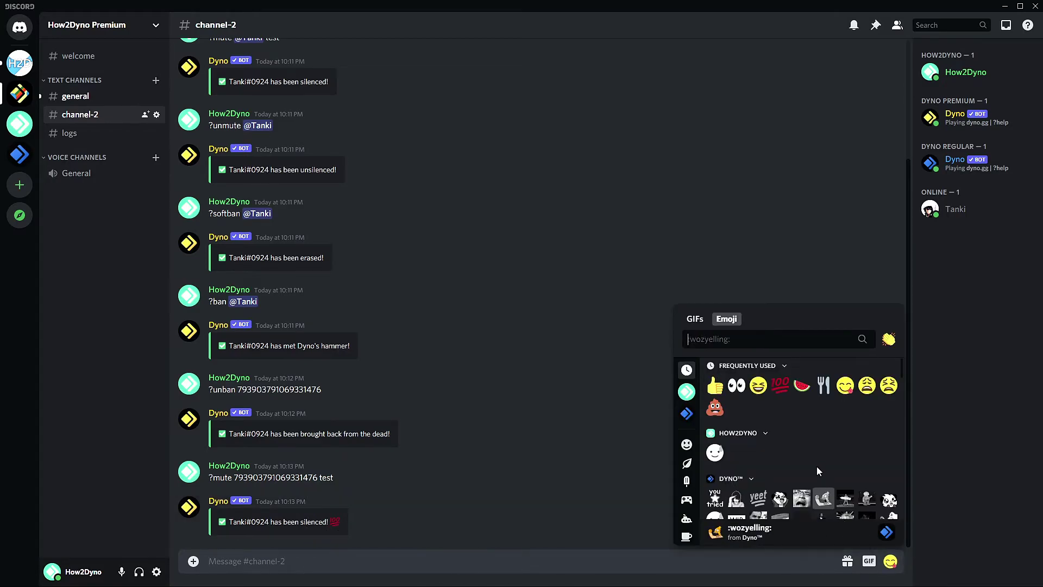
click(775, 386)
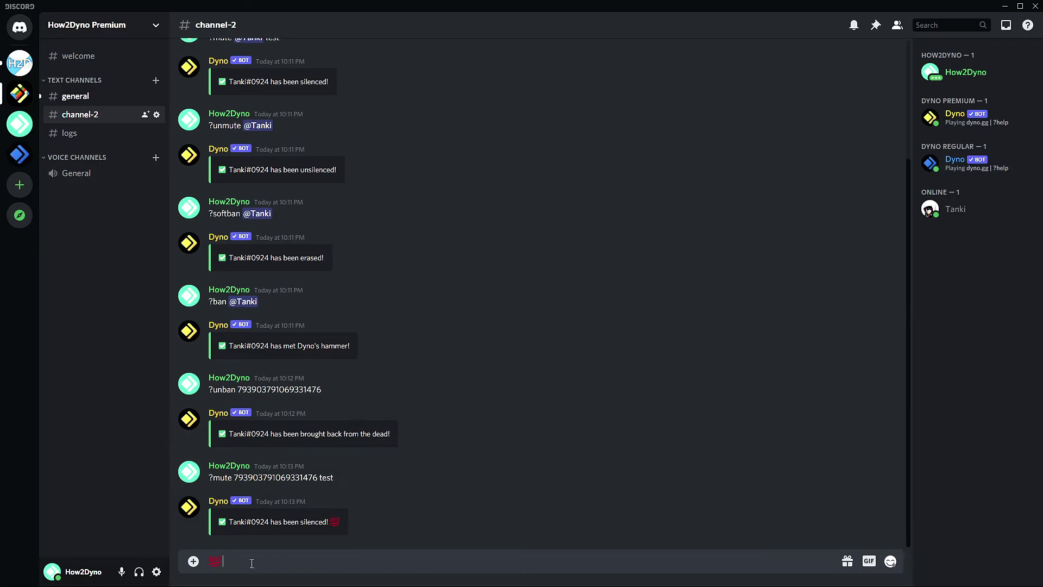
drag(252, 563, 176, 567)
key(BackSpace)
Step: Remove the test member's Muted role and resend the earlier ?mute command
drag(338, 475, 209, 478)
key(ctrl+c)
click(1022, 209)
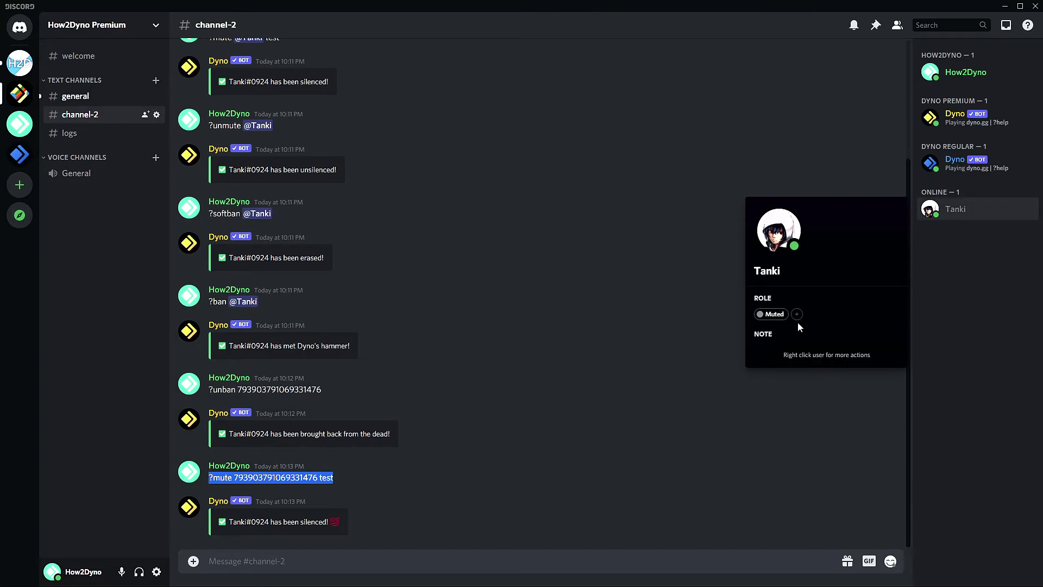
mouse_move(771, 314)
click(760, 314)
click(476, 550)
key(ctrl+v)
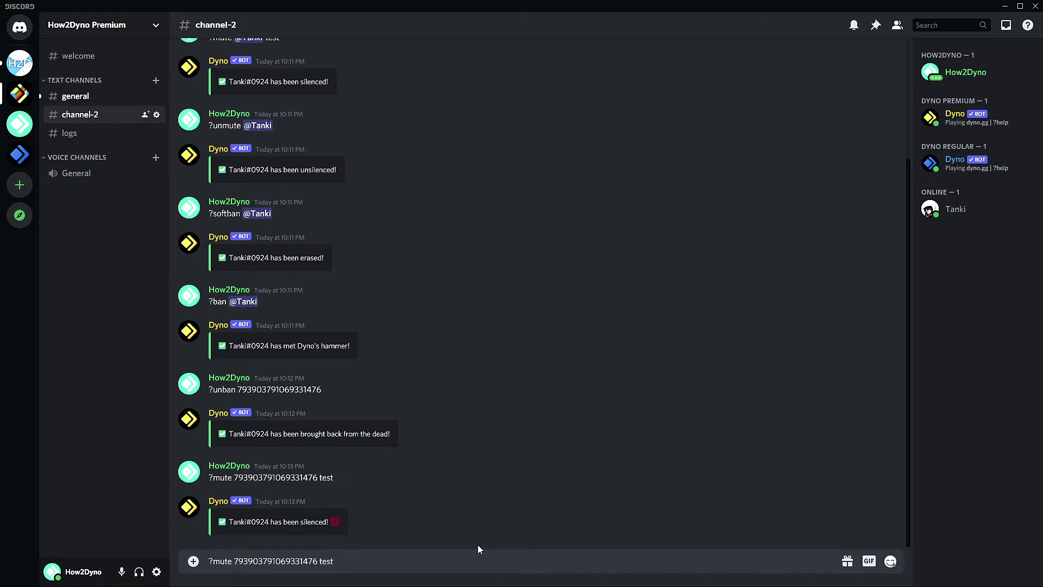
key(Return)
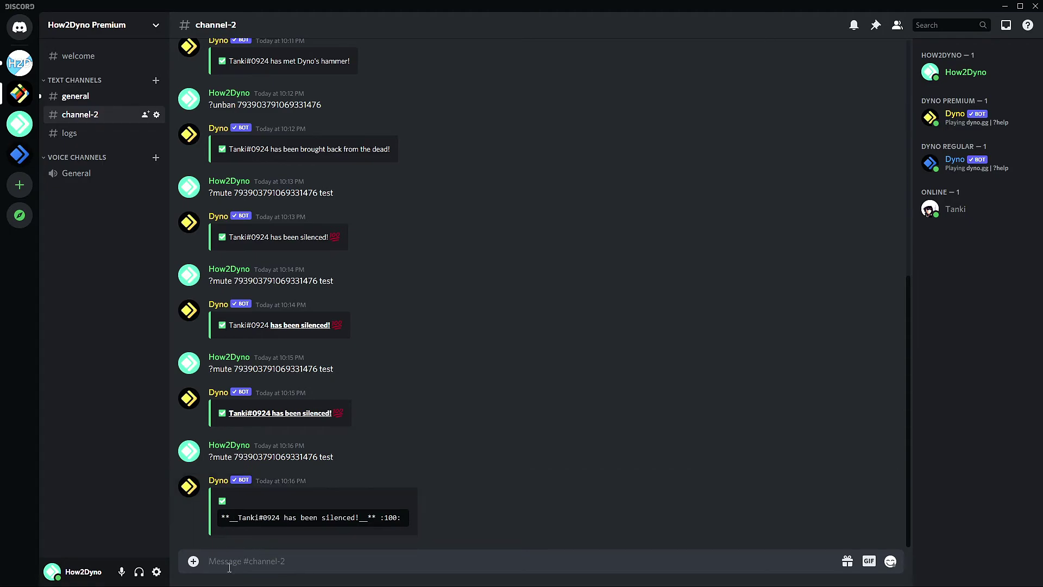
Step: Inspect the raw formatting marks in Dyno's code-block silenced reply, then type and delete an underscore in the message box
mouse_move(309, 505)
drag(230, 520, 221, 520)
drag(380, 518, 367, 518)
click(240, 527)
click(233, 559)
text(_)
key(BackSpace)
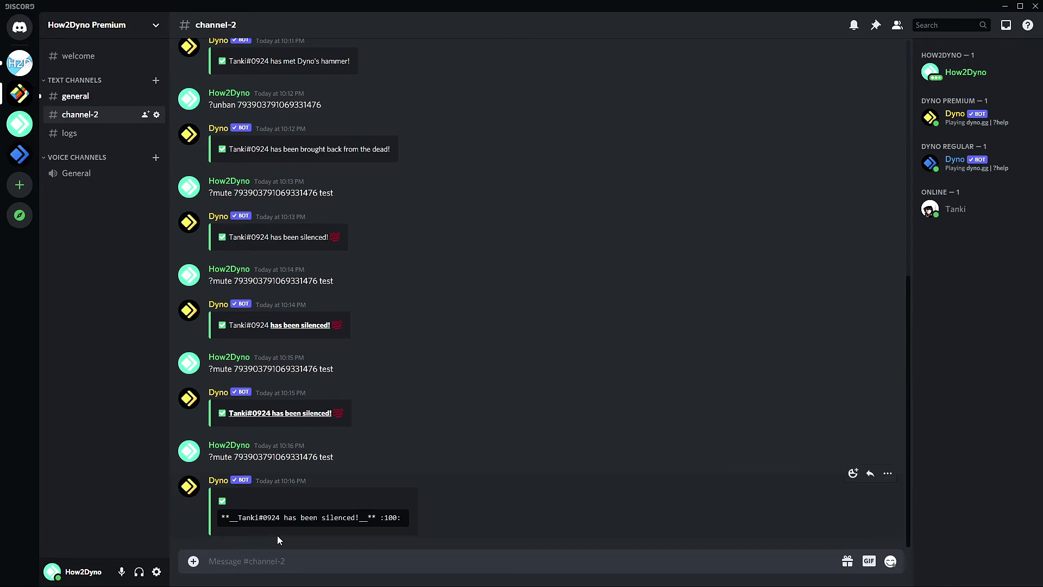